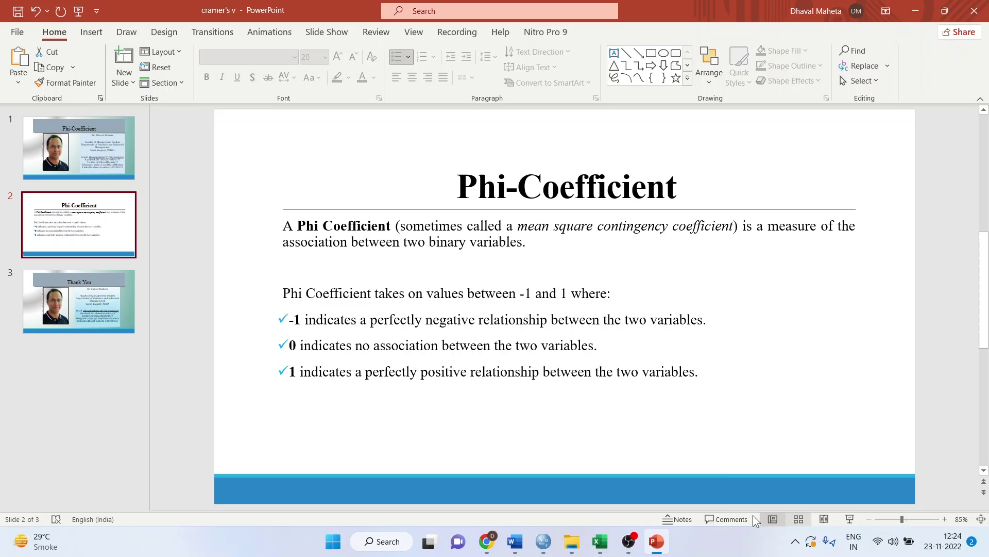
In poll_cs_sample, confirm the gender labels 0 = Male/1 = Female and votelast labels 0 = No/1 = Yes
mouse_move(545, 543)
click(551, 490)
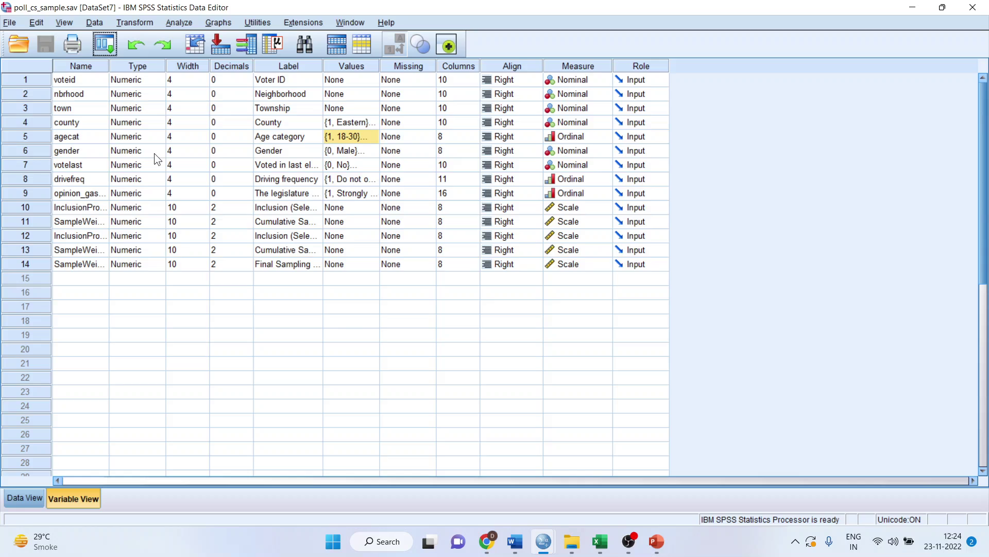
click(43, 152)
click(44, 166)
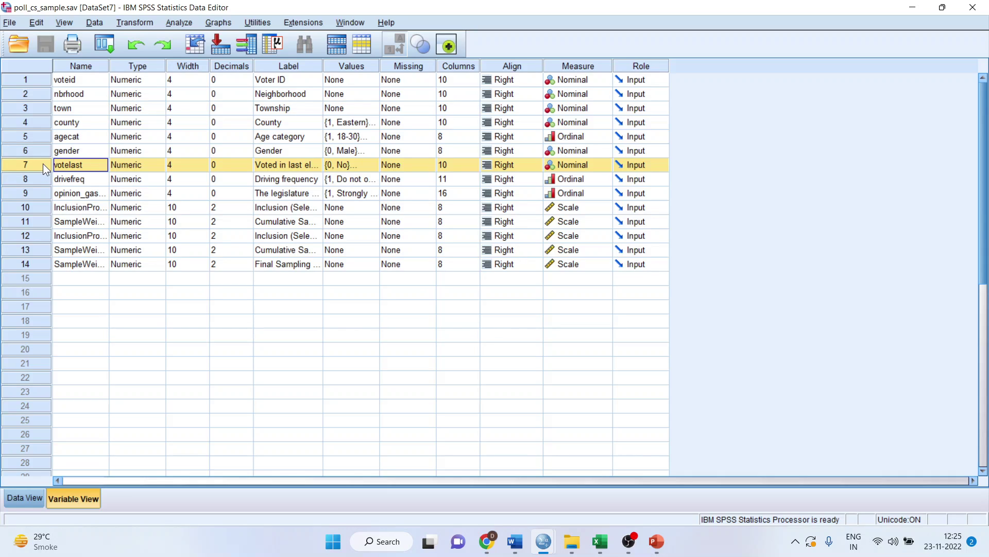
click(373, 151)
click(374, 151)
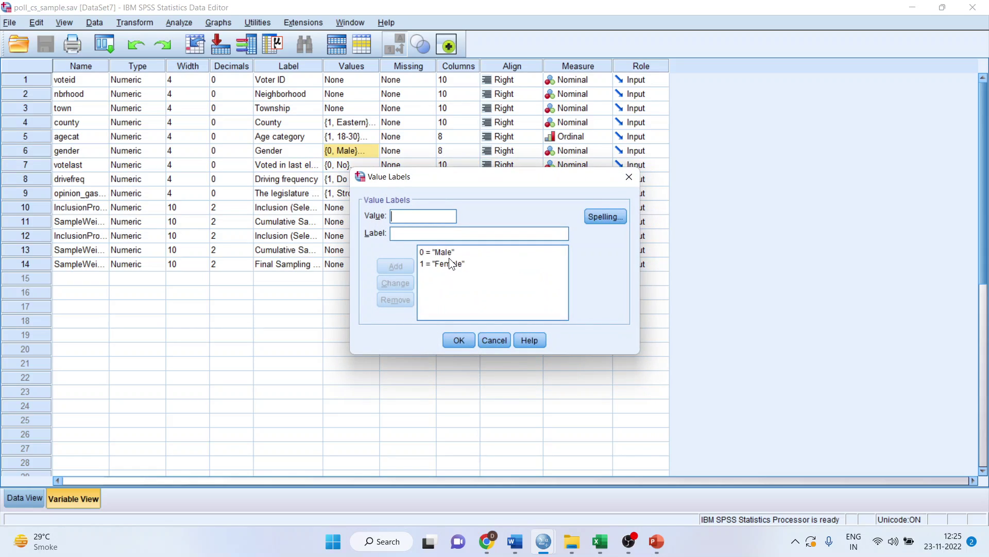
click(458, 339)
click(374, 168)
click(374, 167)
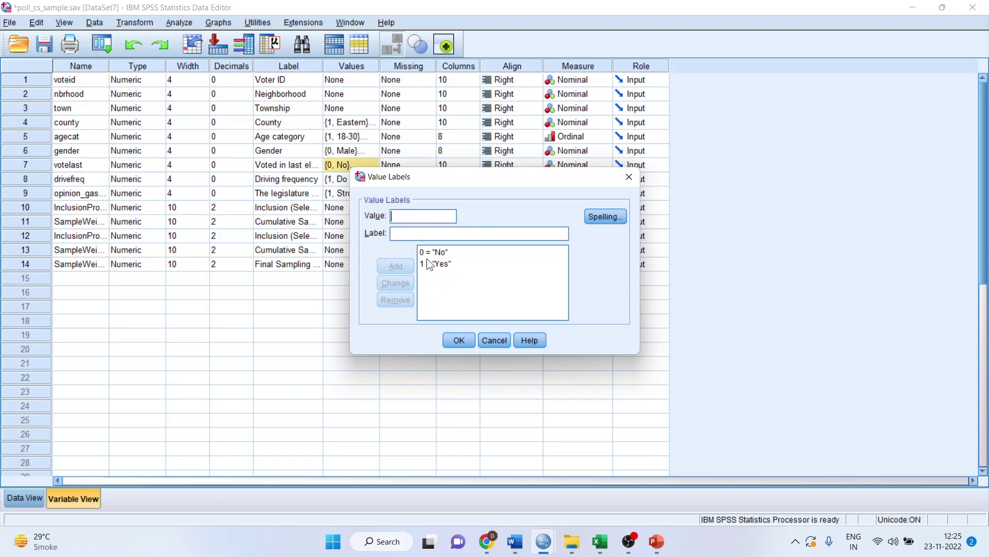
click(463, 341)
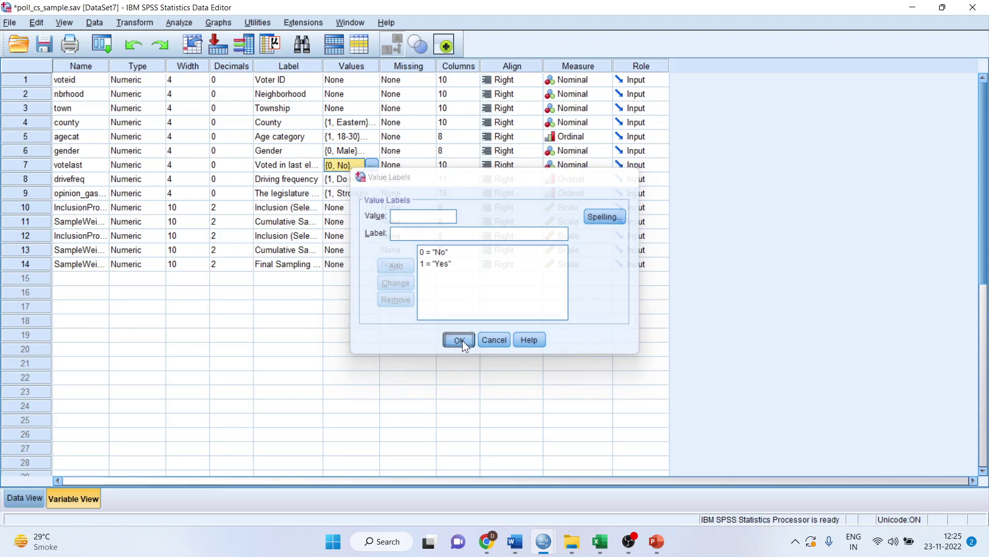
Keep gender's measurement level as Nominal
click(609, 150)
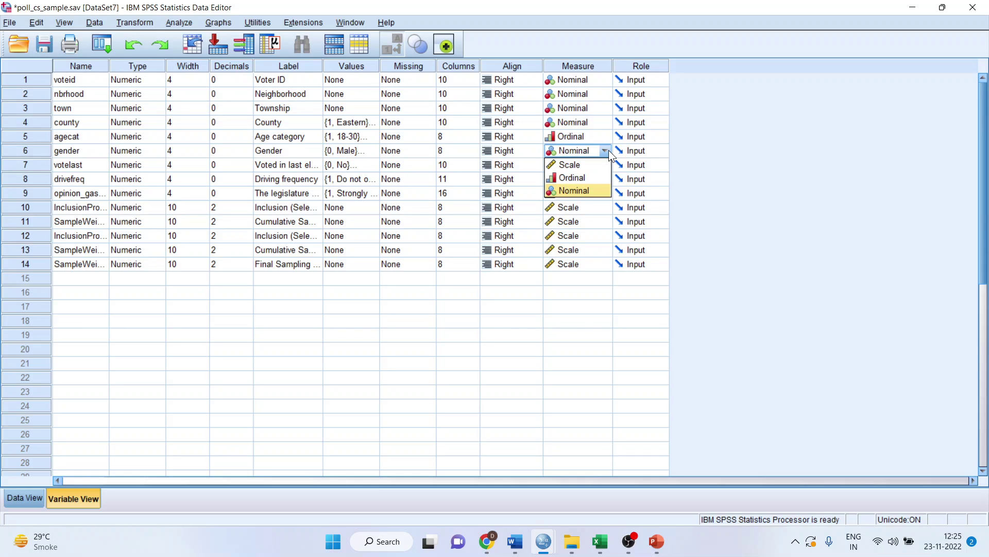
click(604, 191)
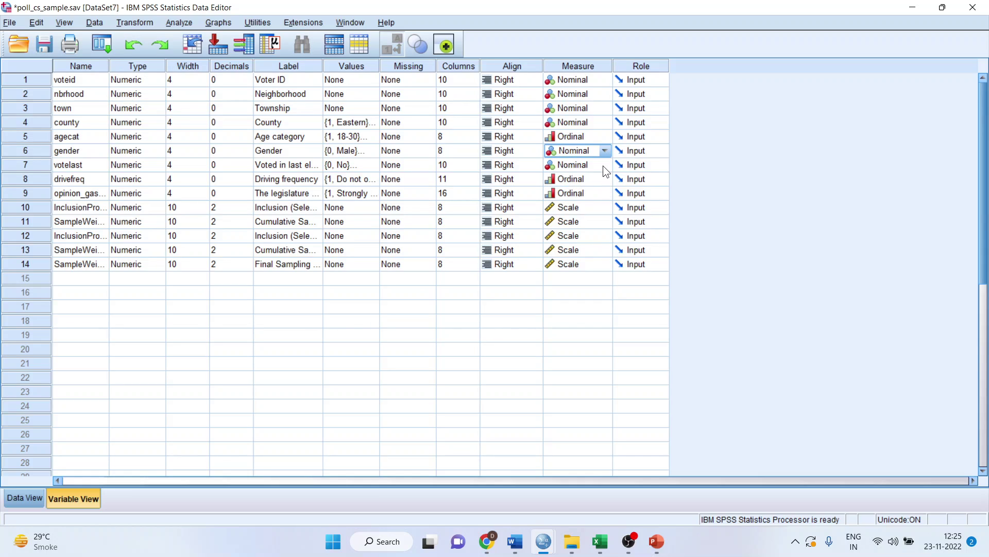
click(603, 166)
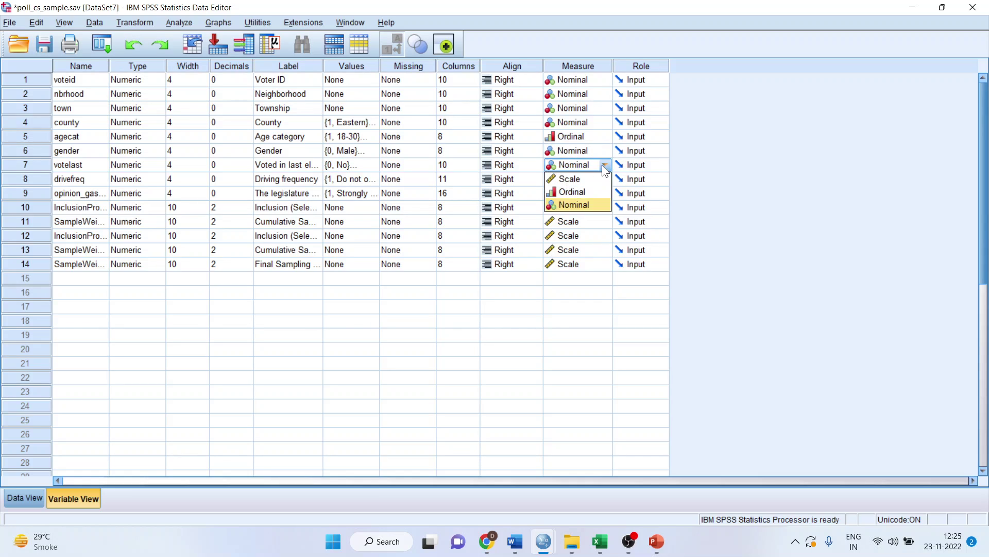
Keep votelast Nominal, then set up a reset Crosstabs with gender in Rows and votelast in Columns
click(600, 206)
click(174, 25)
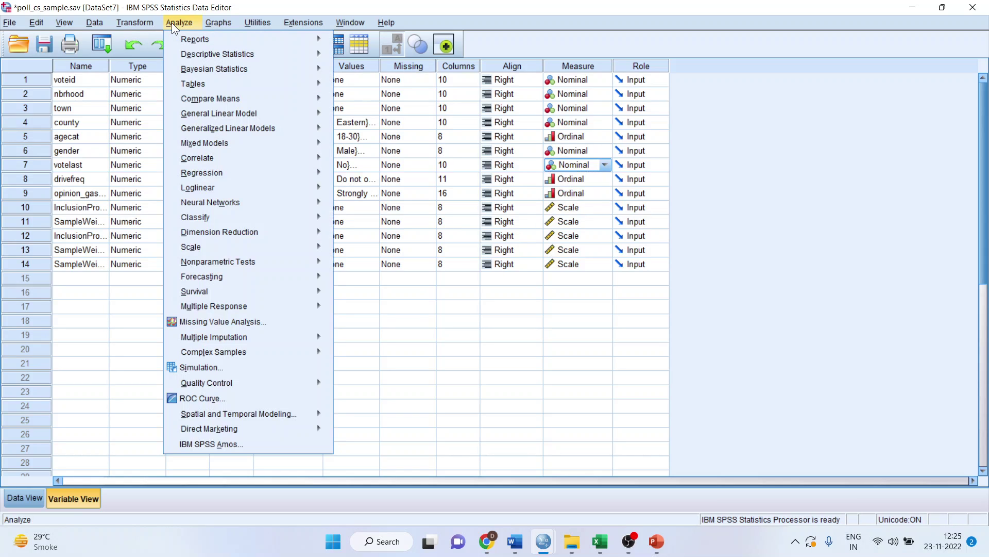
mouse_move(200, 58)
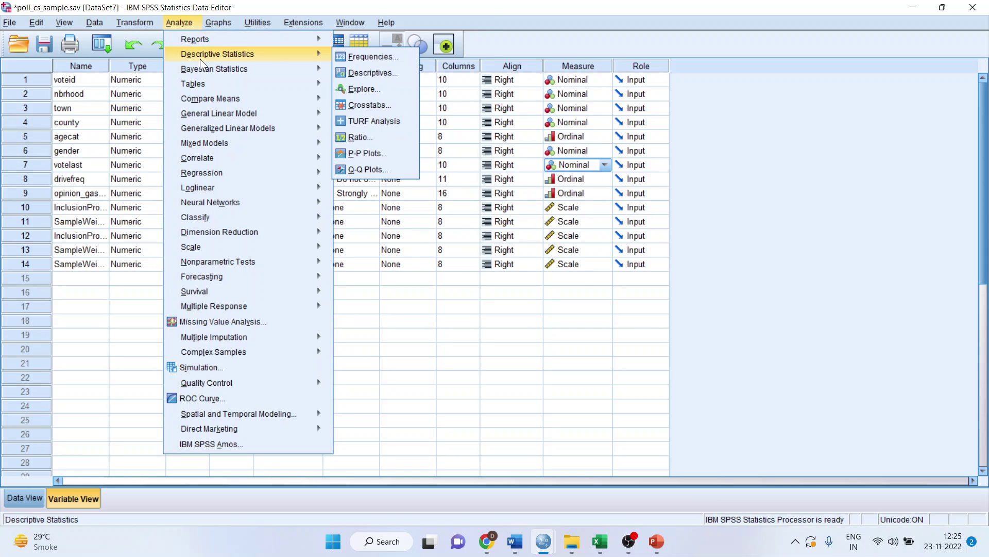
click(369, 105)
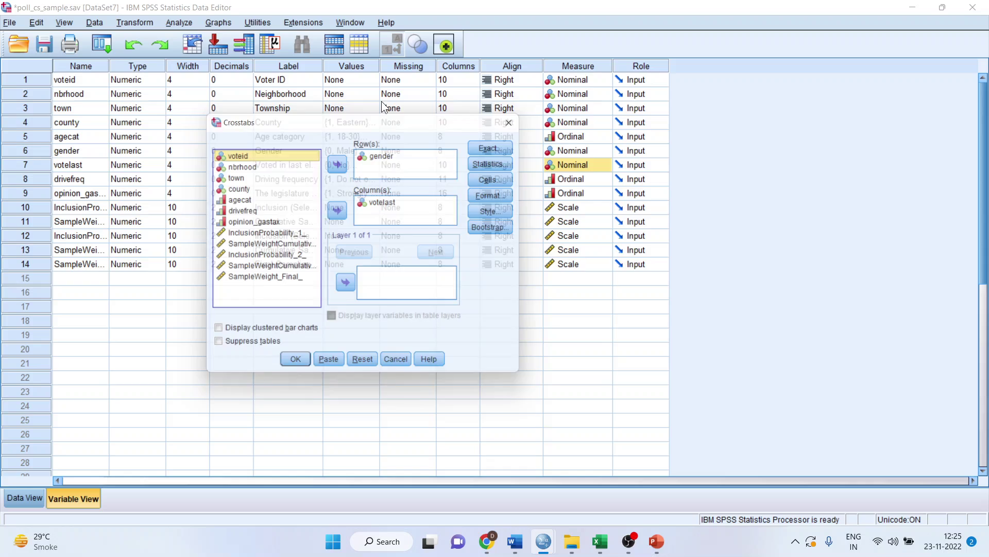
click(366, 368)
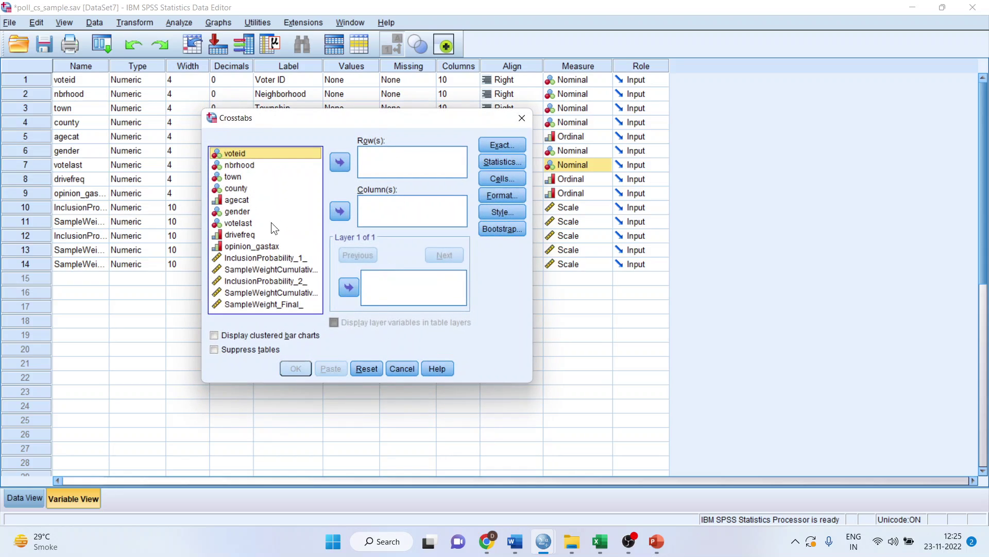
click(248, 212)
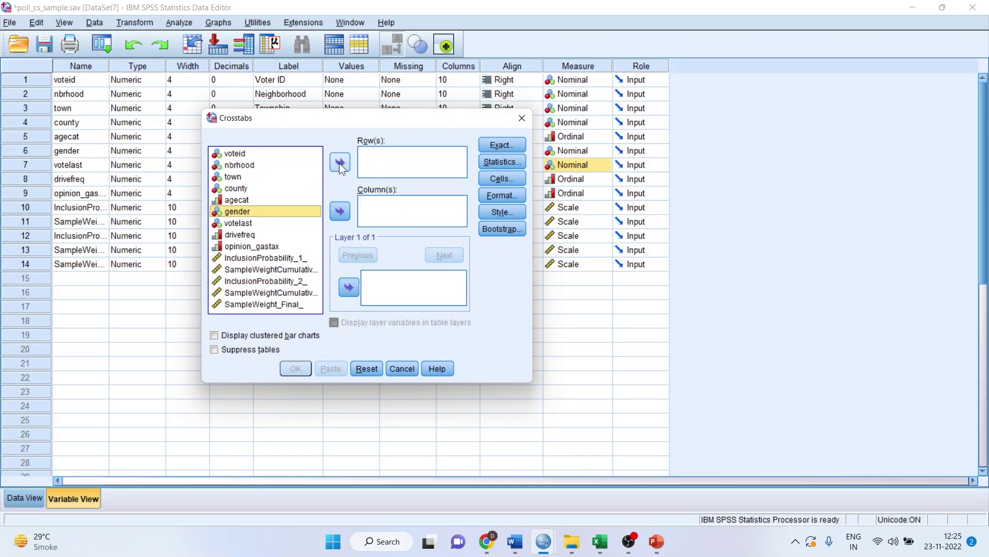
click(339, 163)
click(235, 214)
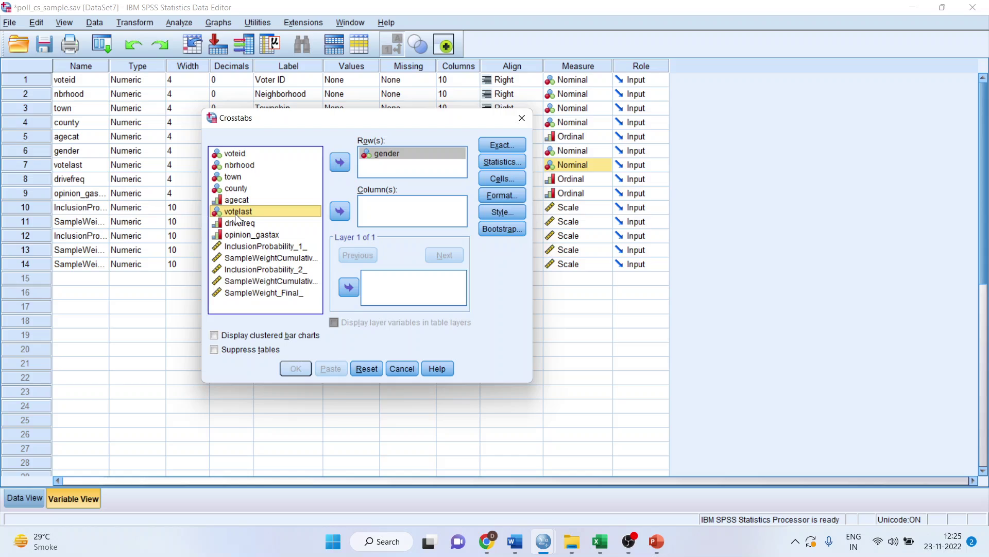
click(339, 211)
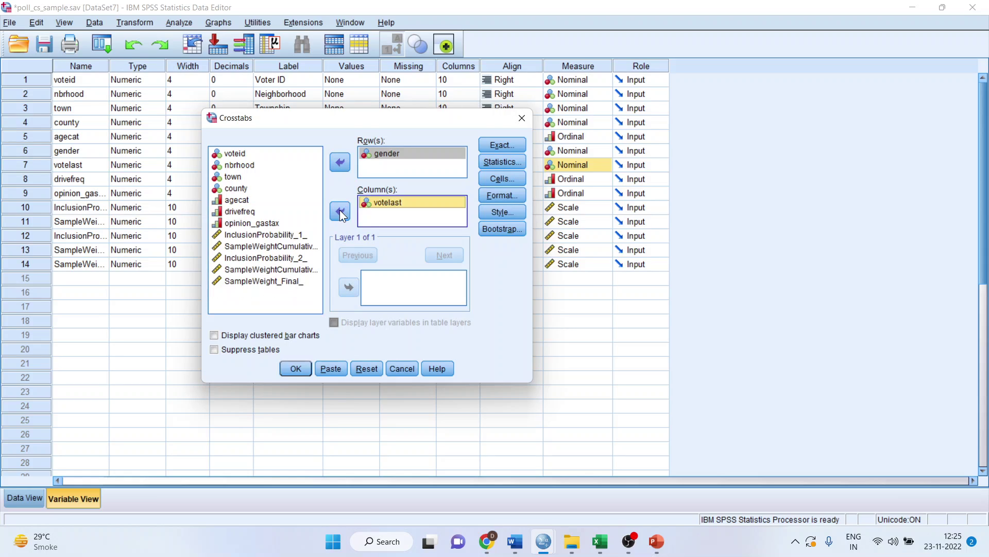
Request Phi and Cramer's V statistics and run the crosstab
click(502, 161)
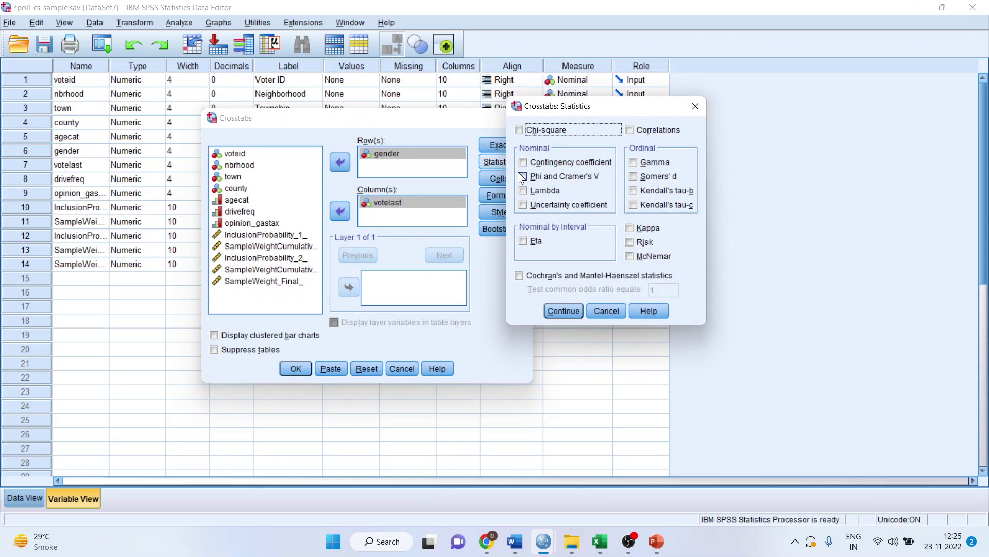
click(523, 177)
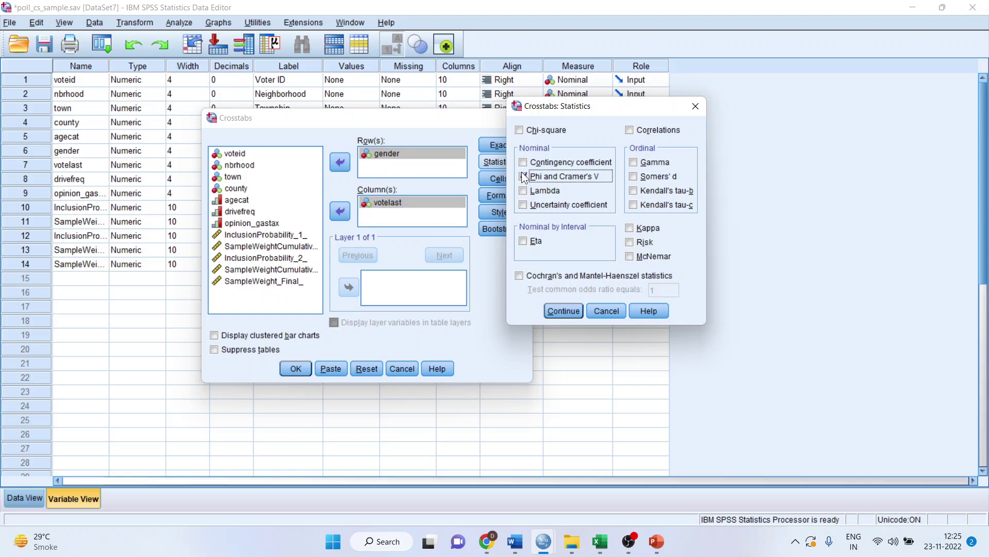
click(559, 308)
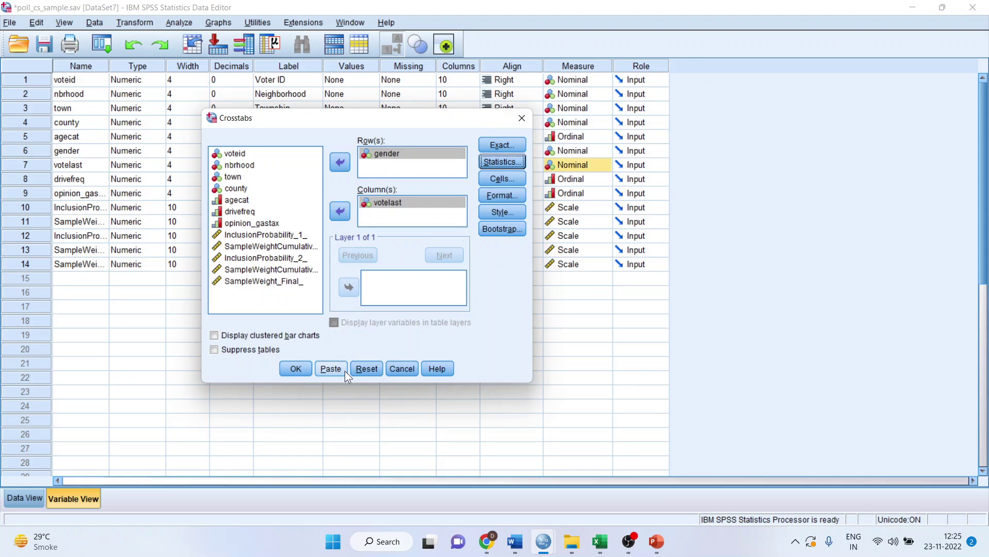
click(296, 369)
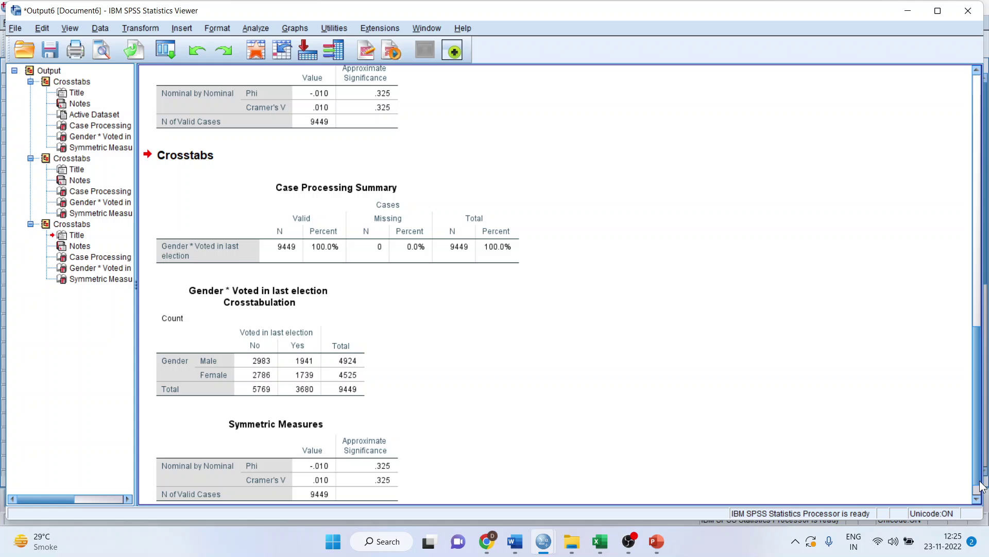
click(976, 498)
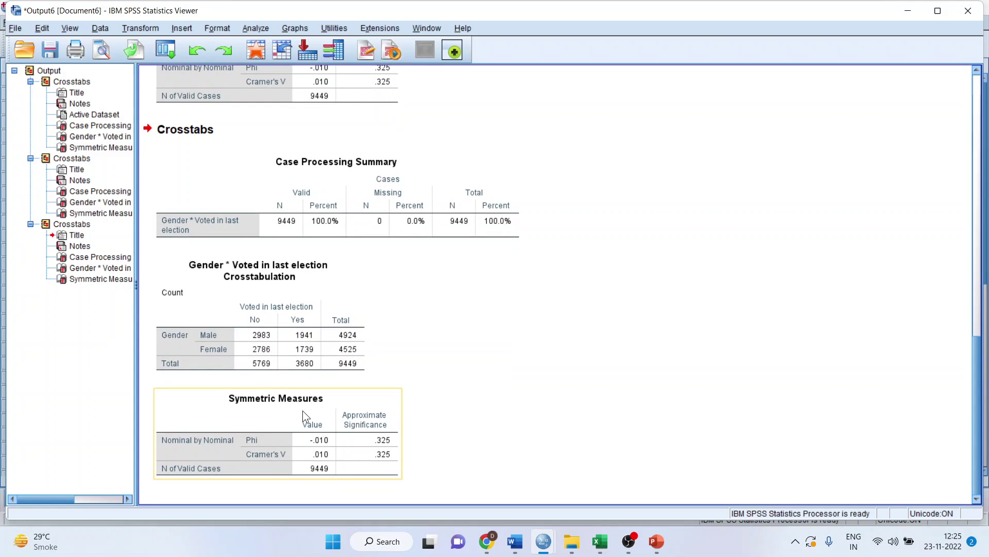
Bring up the Word '10. Phi Coefficient' case study and zoom in on its Symmetric Measures table and findings
mouse_move(516, 541)
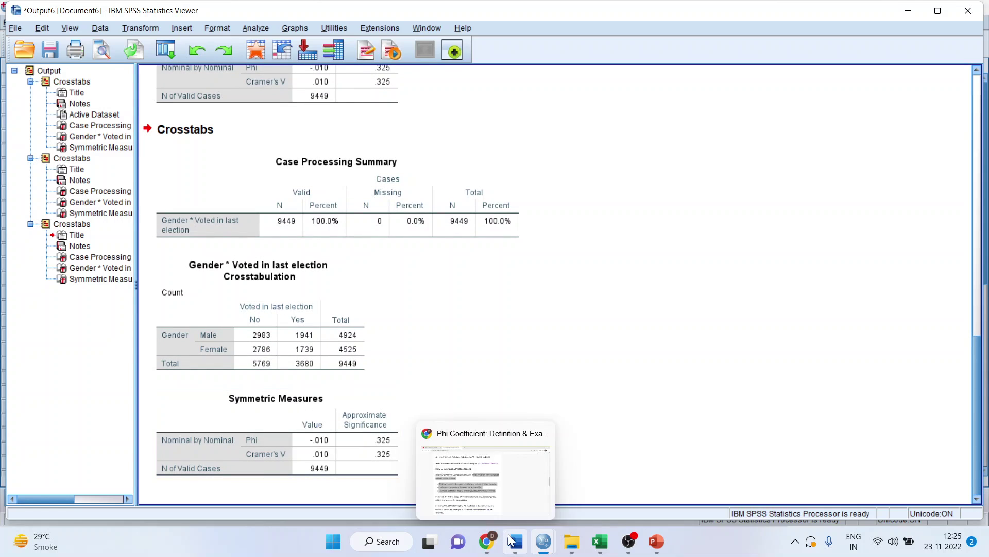
click(516, 497)
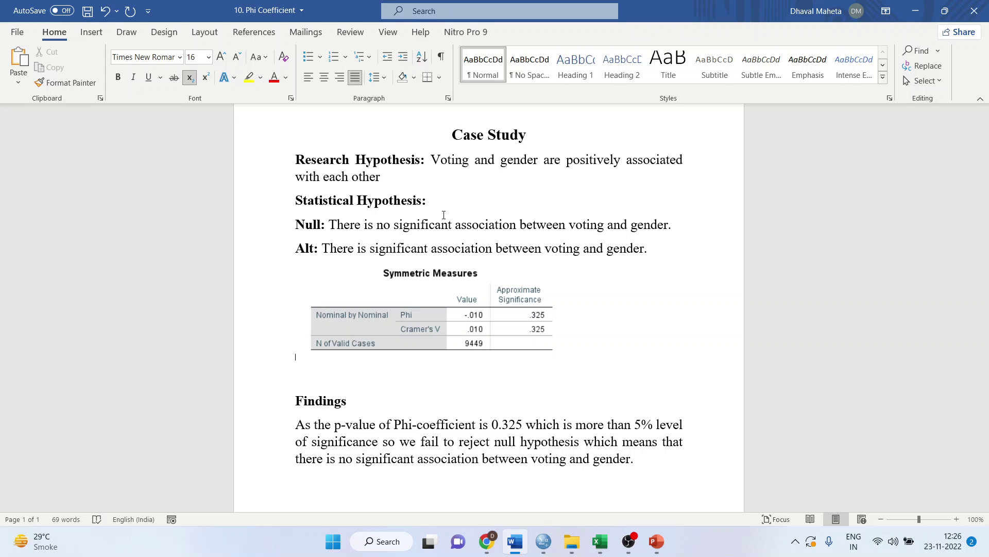
key(ctrl+equal)
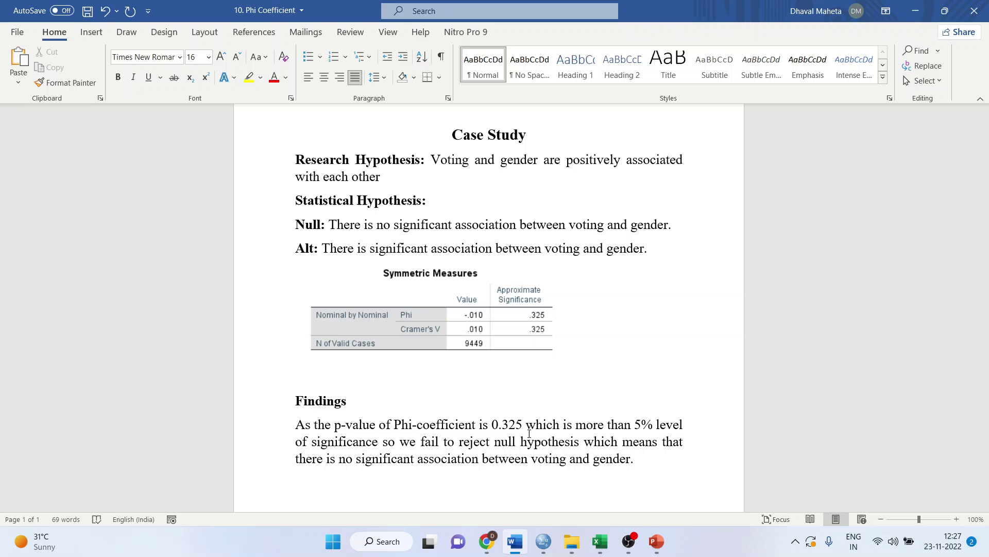
Return to the SPSS Output6 viewer and open the gender by voted-last crosstabulation table
mouse_move(544, 541)
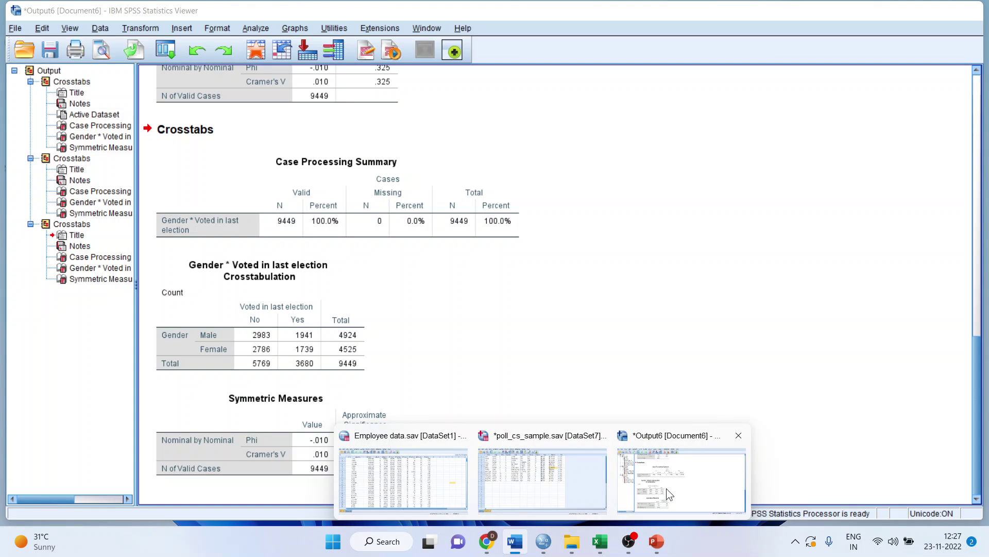
click(666, 488)
click(298, 336)
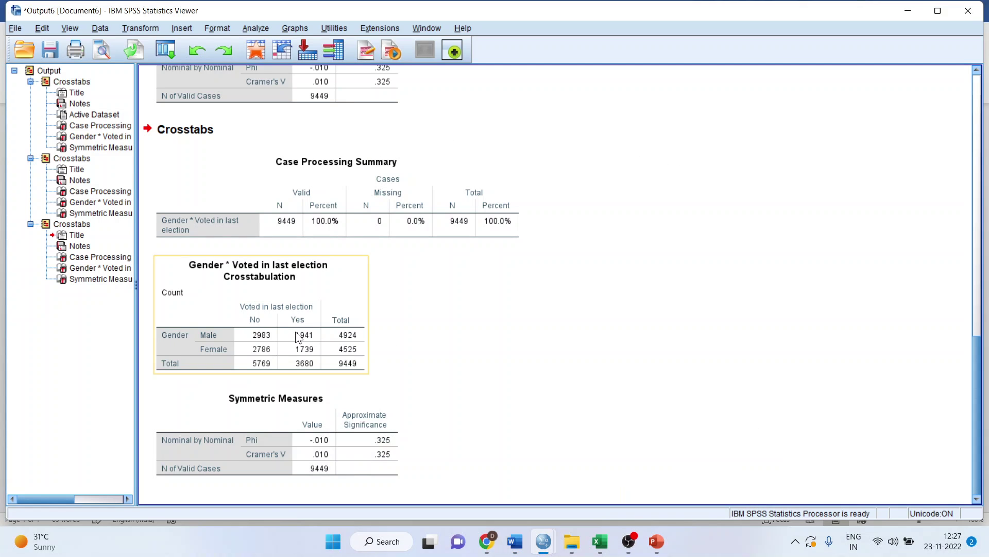
double_click(255, 340)
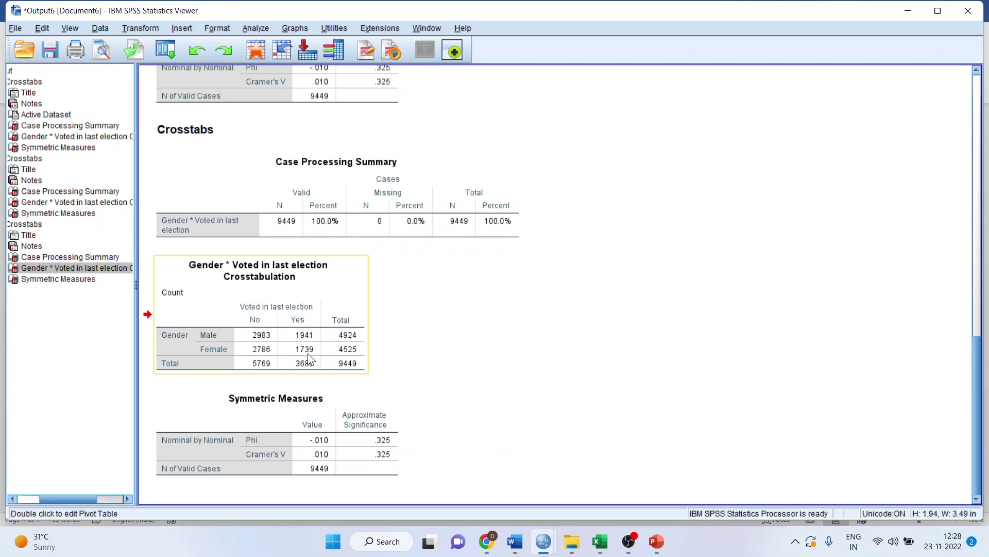
Return to the Cramer's V presentation and show slide 3, the closing Thank You slide
mouse_move(656, 541)
click(663, 489)
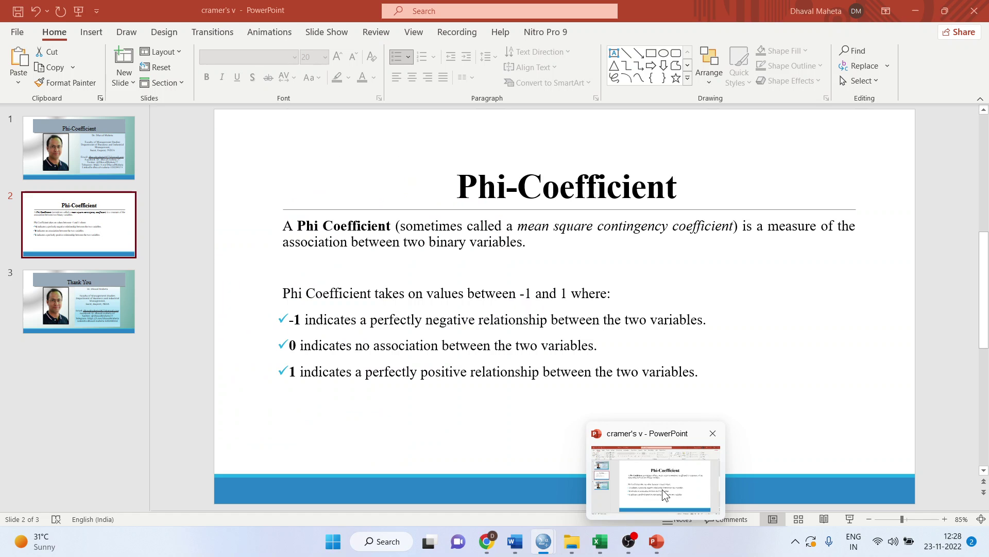
click(104, 312)
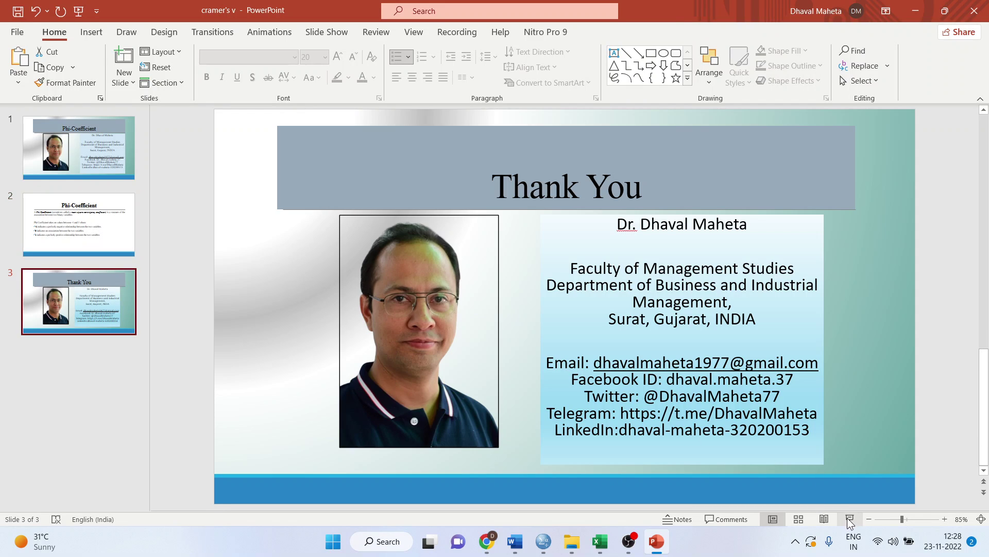